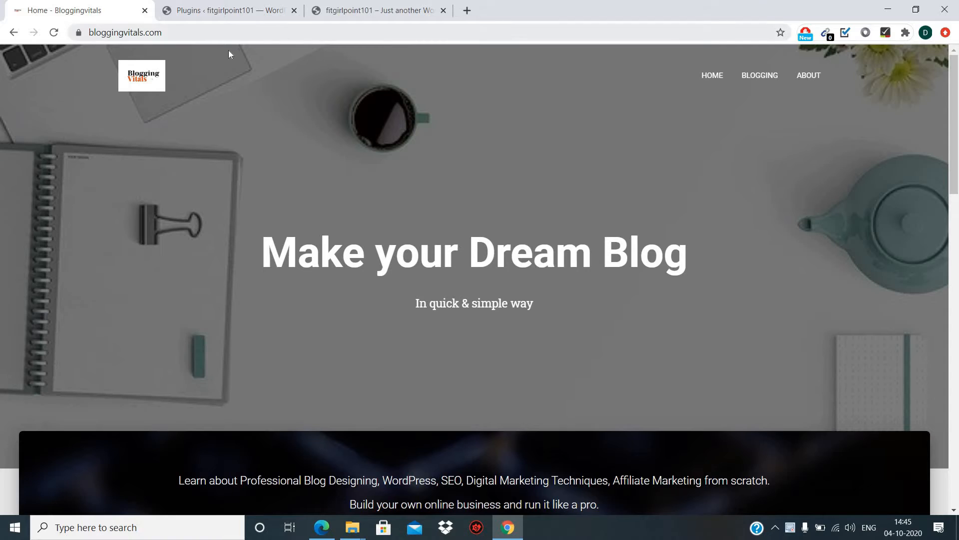
View the fitgirlpoint101 blog page, whose header still shows 'ADD A MENU'.
left_click(354, 9)
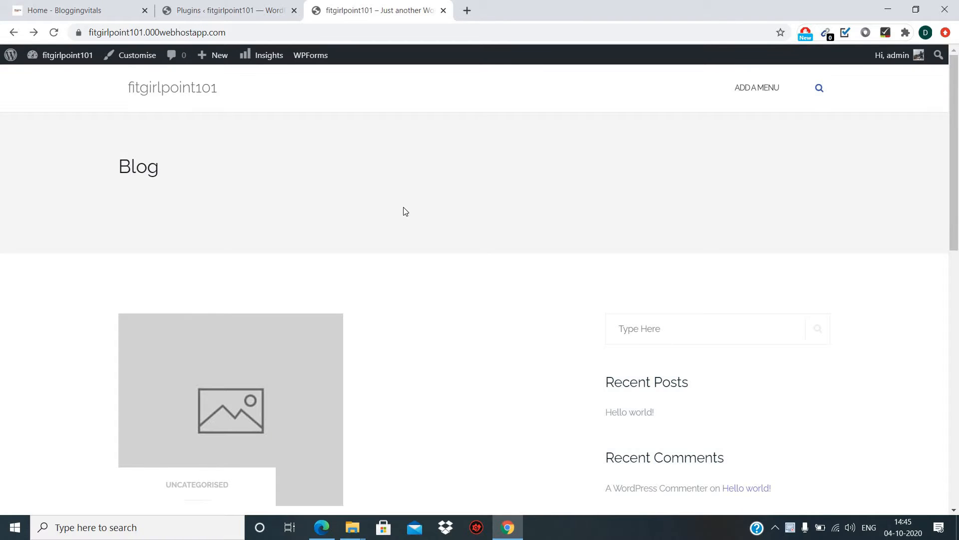
scroll(405, 212, "down", 1)
scroll(405, 211, "up", 1)
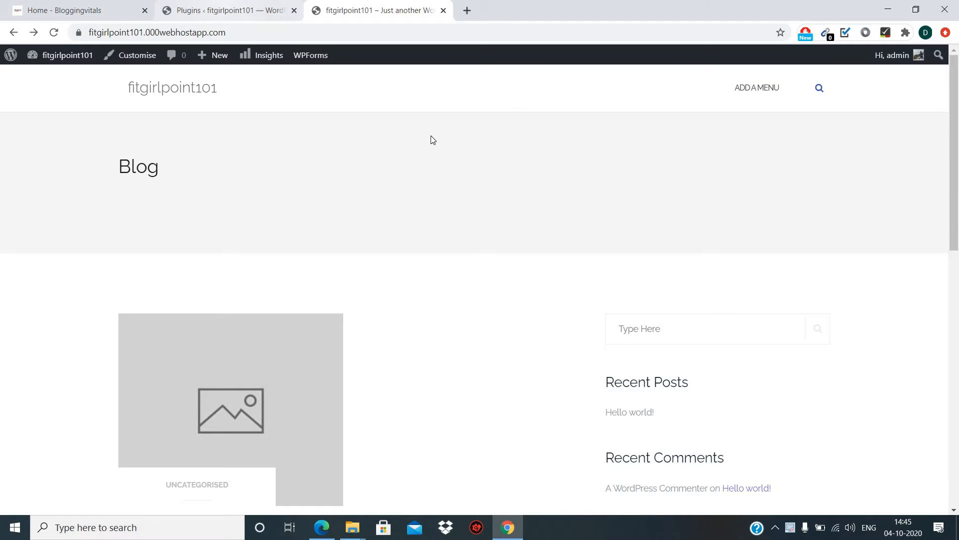
From the site's admin, go to Appearance > Menus.
left_click(239, 8)
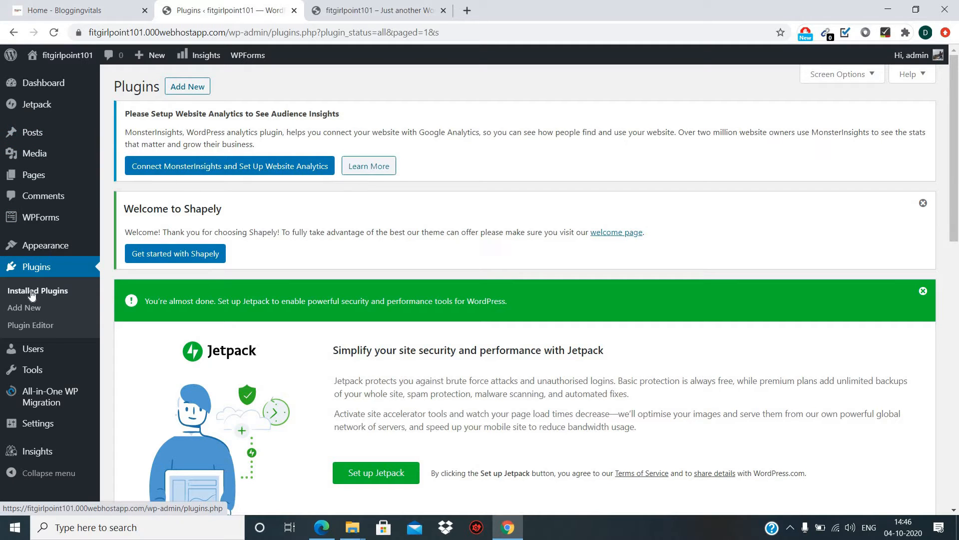
mouse_move(60, 251)
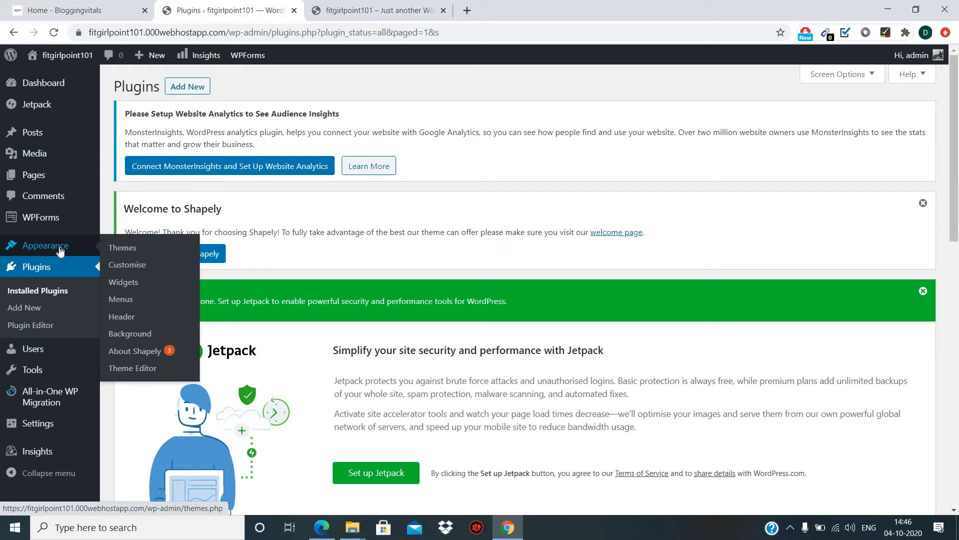
left_click(126, 305)
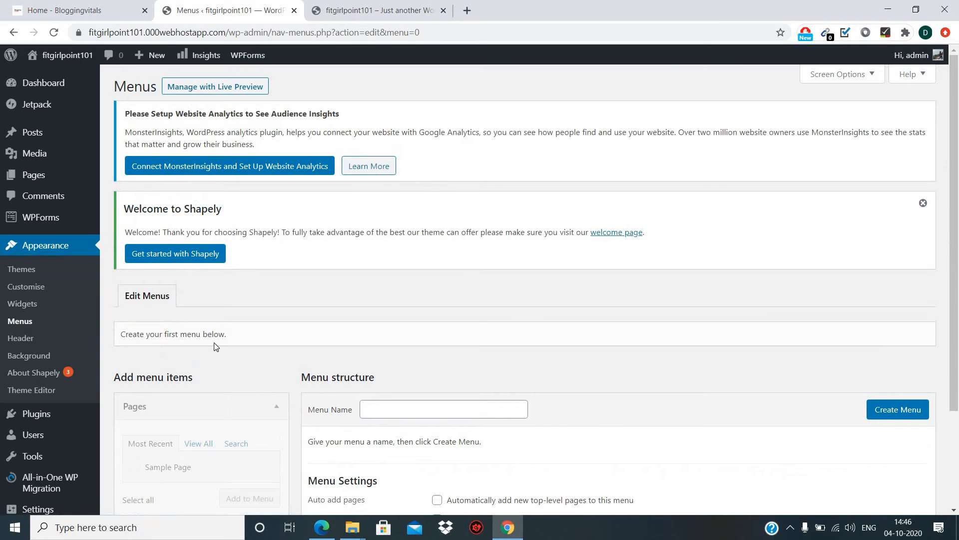
Create a new menu named 'Main'.
scroll(216, 347, "down", 3)
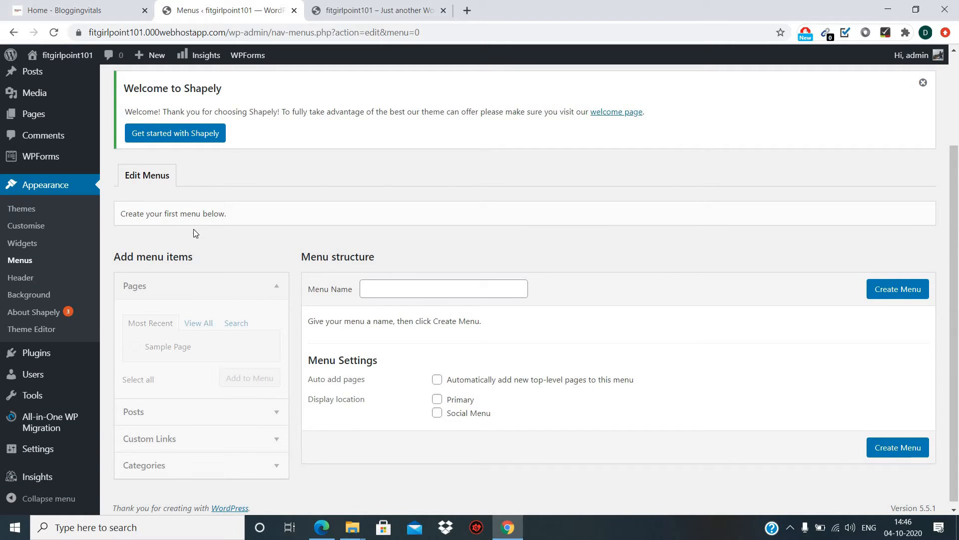
scroll(195, 237, "down", 1)
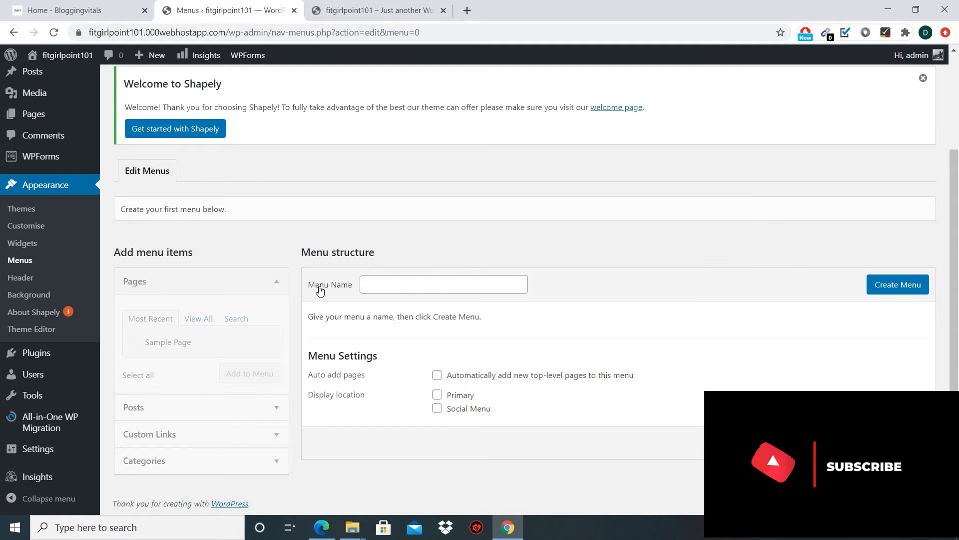
left_click(413, 282)
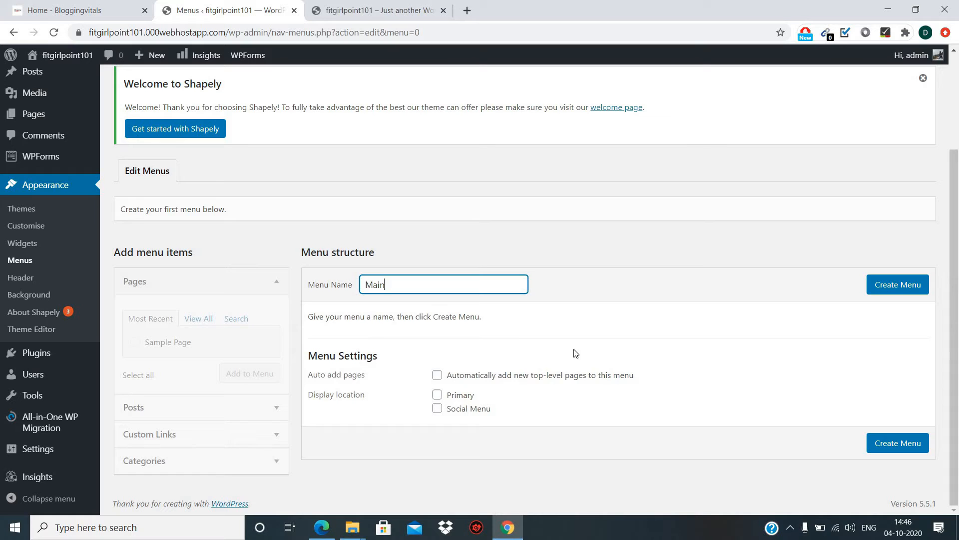
left_click(898, 290)
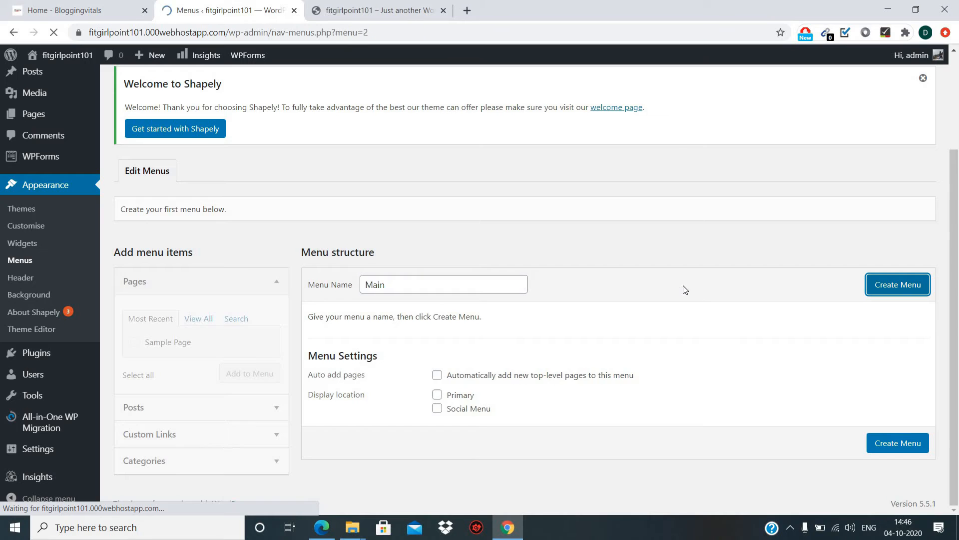
Add Sample Page from the Pages box to the Main menu.
scroll(561, 333, "down", 3)
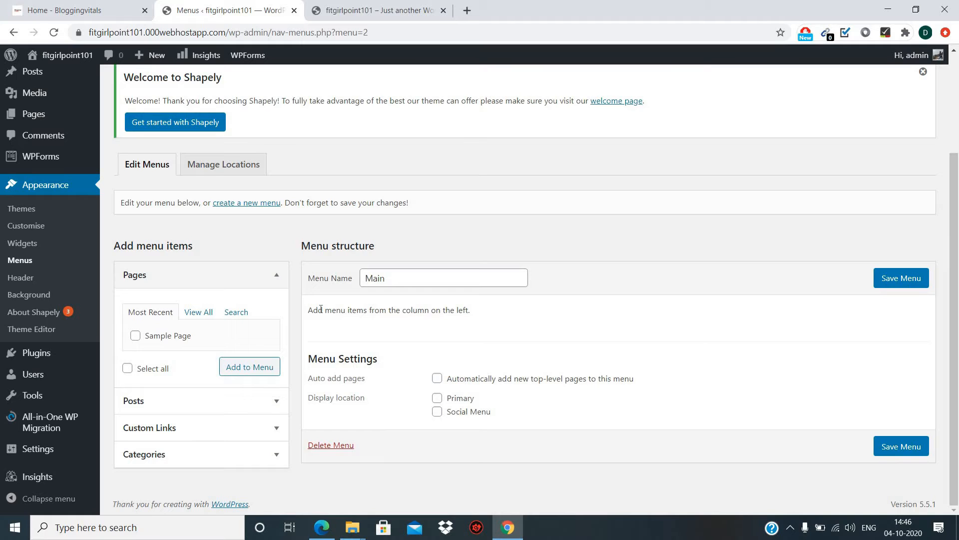
left_click(136, 336)
left_click(242, 373)
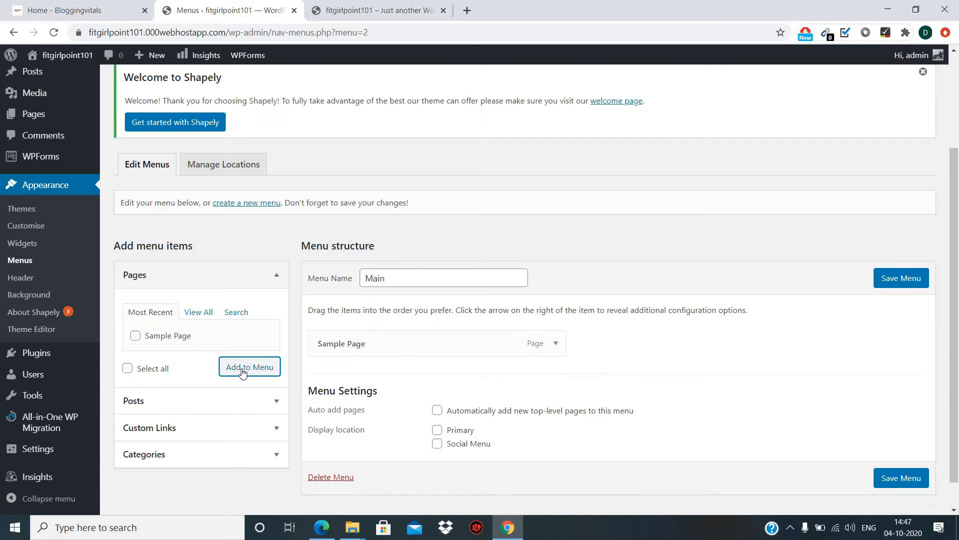
scroll(474, 345, "down", 1)
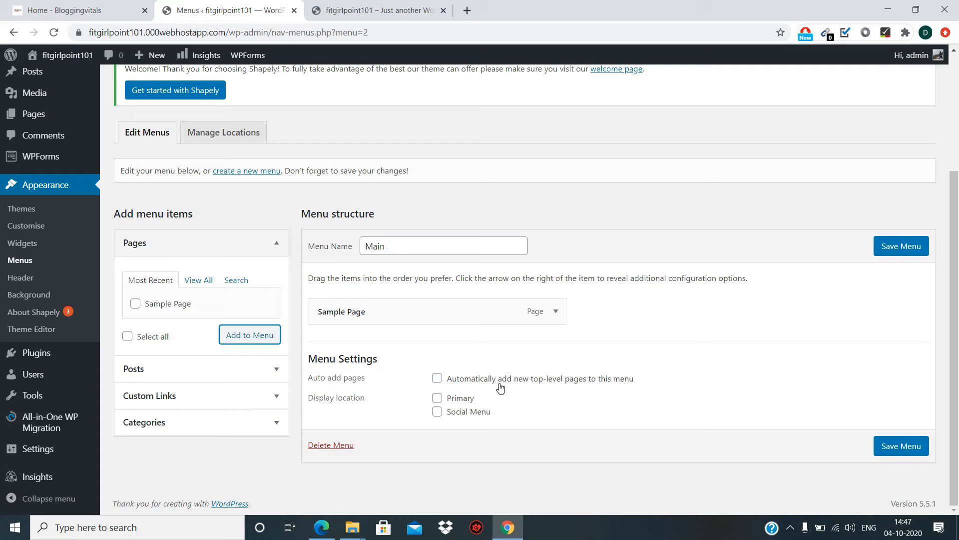
Assign the Main menu to the Primary display location and save it.
left_click(439, 400)
left_click(889, 452)
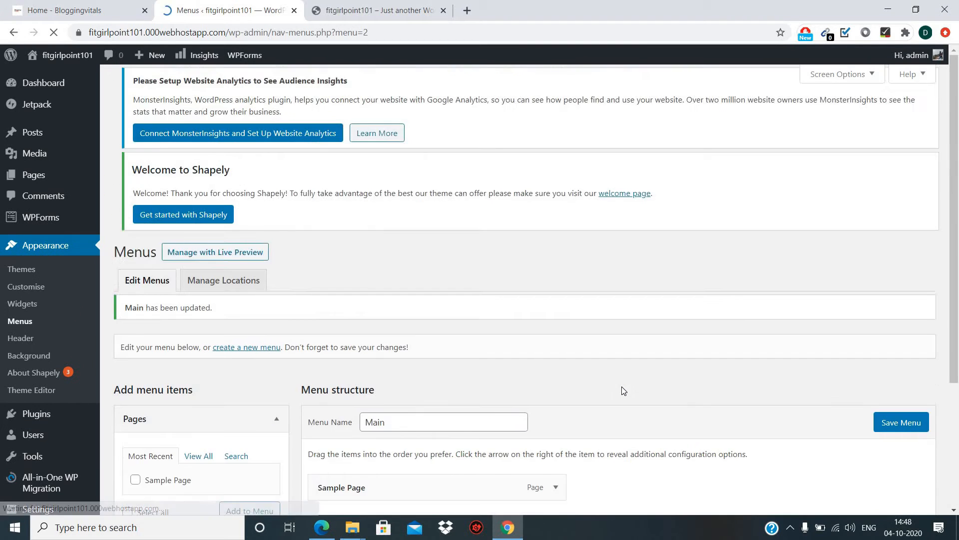
scroll(352, 373, "down", 4)
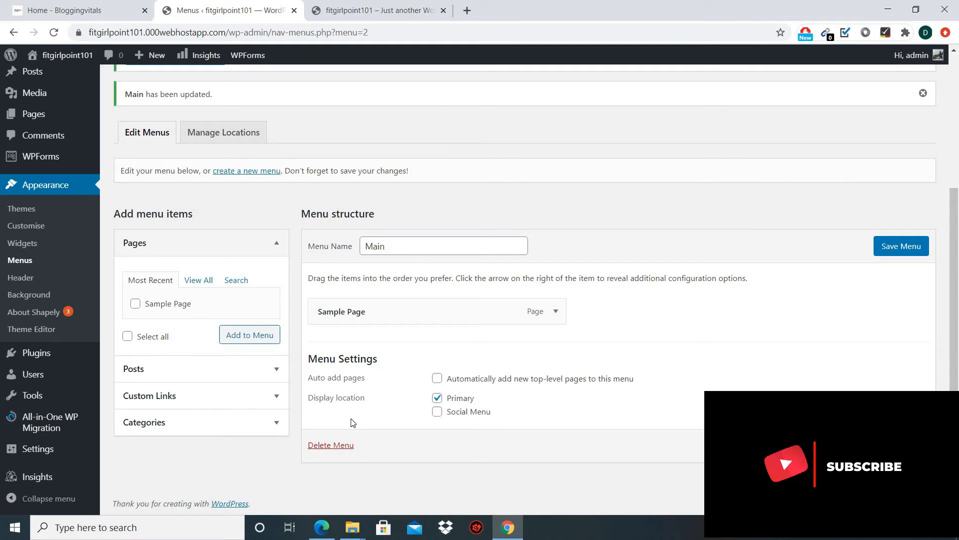
Reload the live site and open SAMPLE PAGE from the new header menu.
left_click(388, 16)
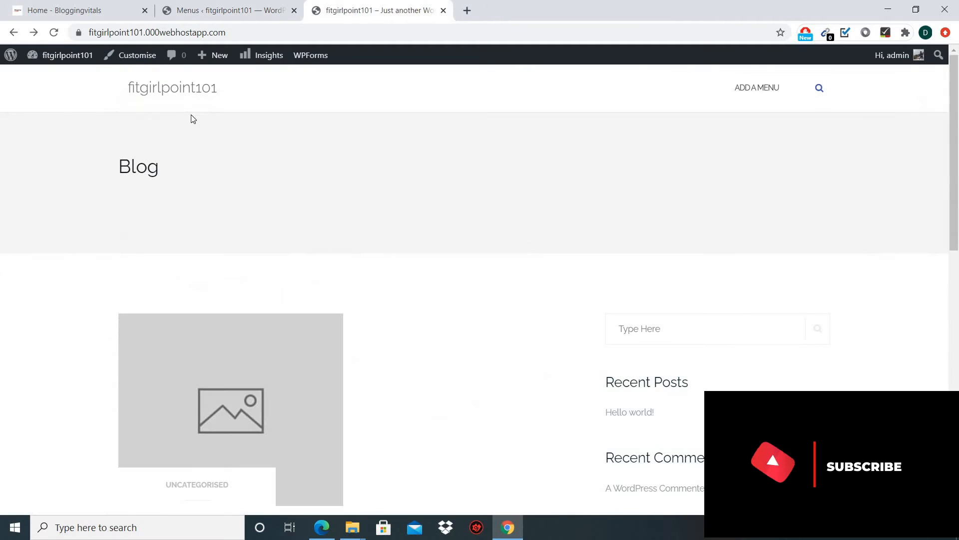
left_click(54, 32)
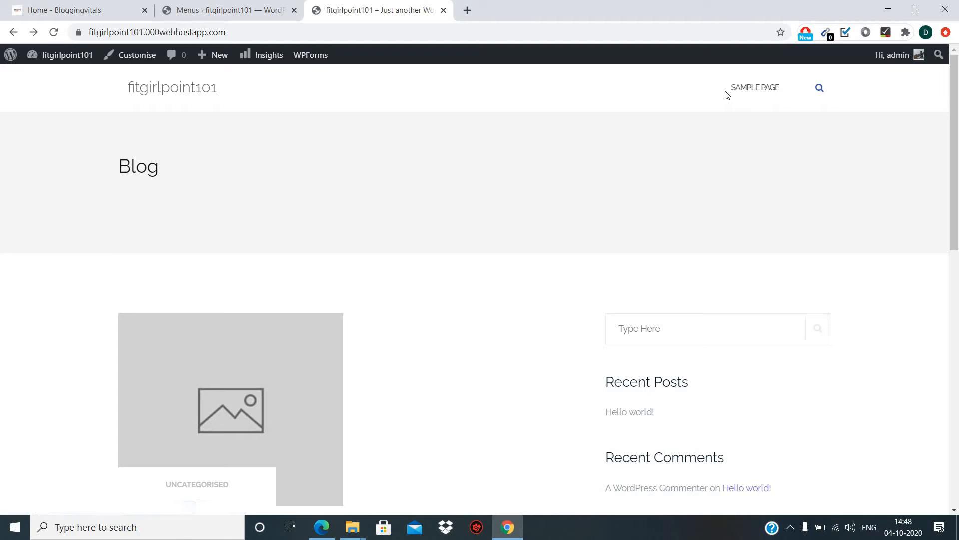
left_click(756, 91)
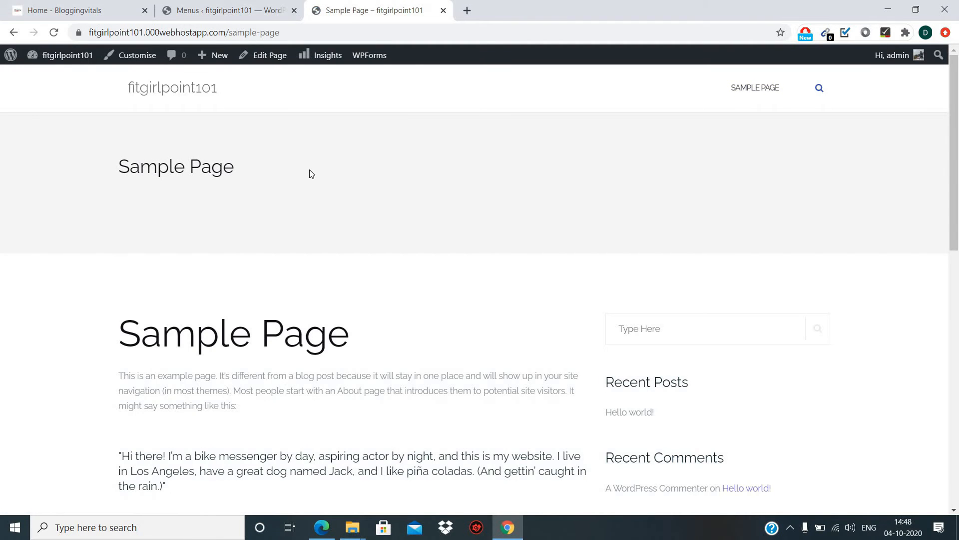
scroll(310, 172, "down", 5)
scroll(310, 174, "down", 6)
scroll(310, 173, "up", 11)
scroll(309, 174, "down", 5)
scroll(311, 173, "up", 5)
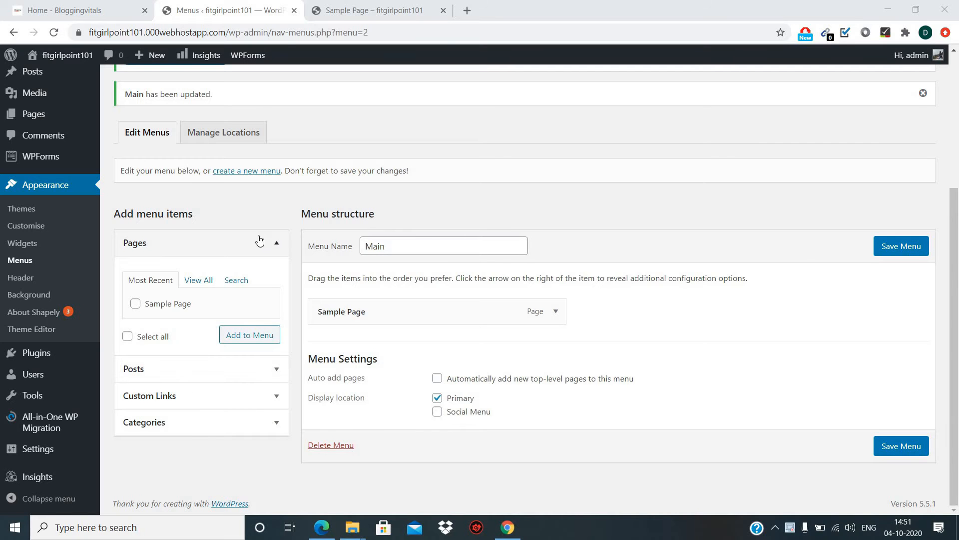
Add the Hello world! post from the Posts box to the Main menu.
left_click(223, 368)
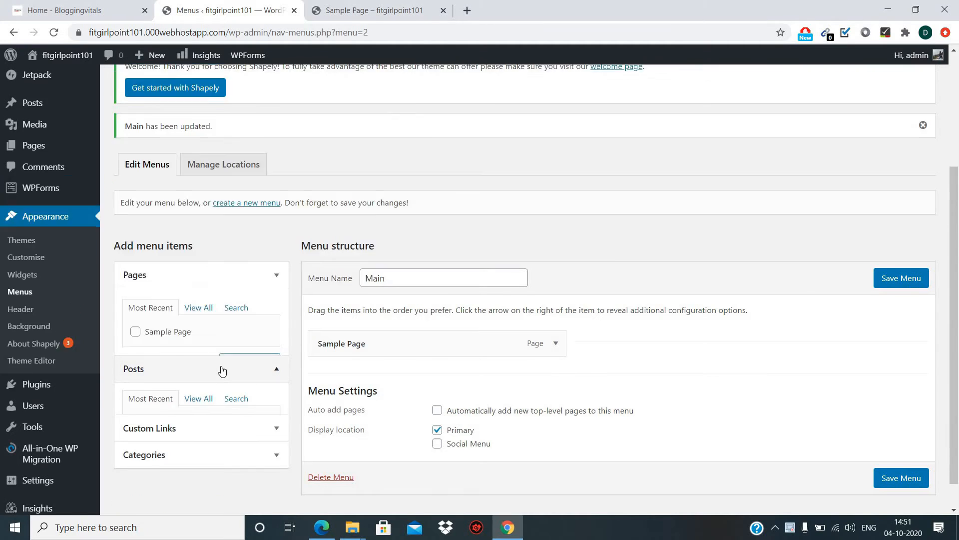
scroll(196, 417, "down", 3)
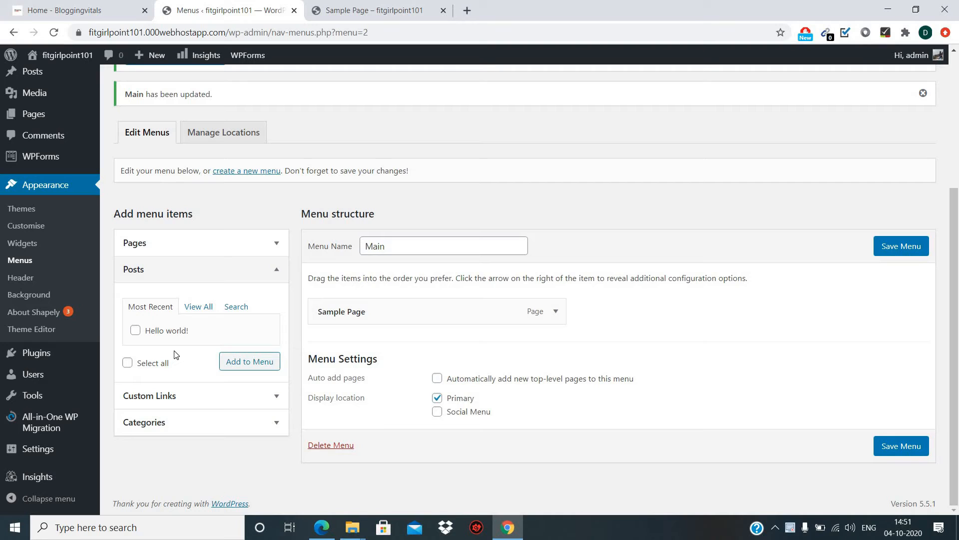
left_click(135, 330)
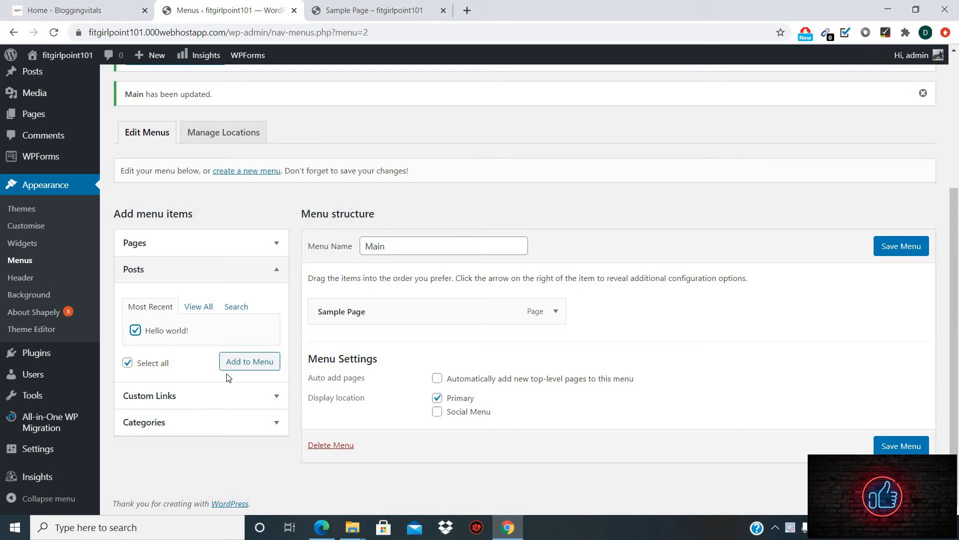
left_click(238, 368)
left_click(238, 369)
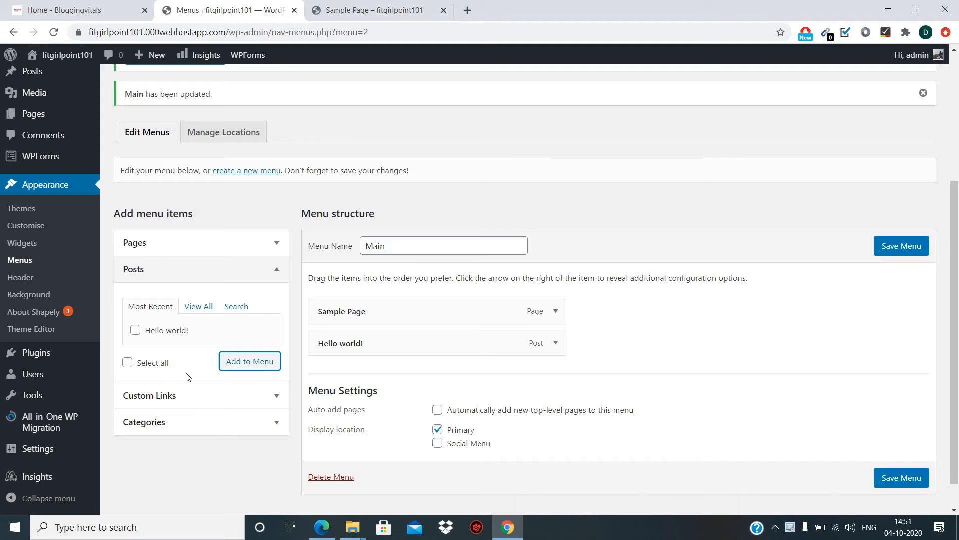
Add a custom link 'Test' using the copied bloggingvitals.com address to the Main menu.
left_click(282, 275)
left_click(242, 297)
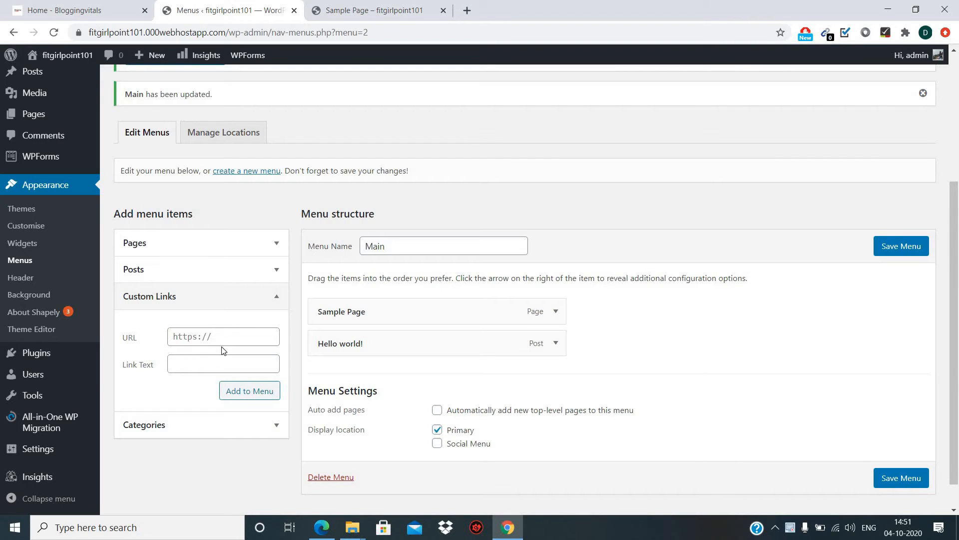
left_click(180, 364)
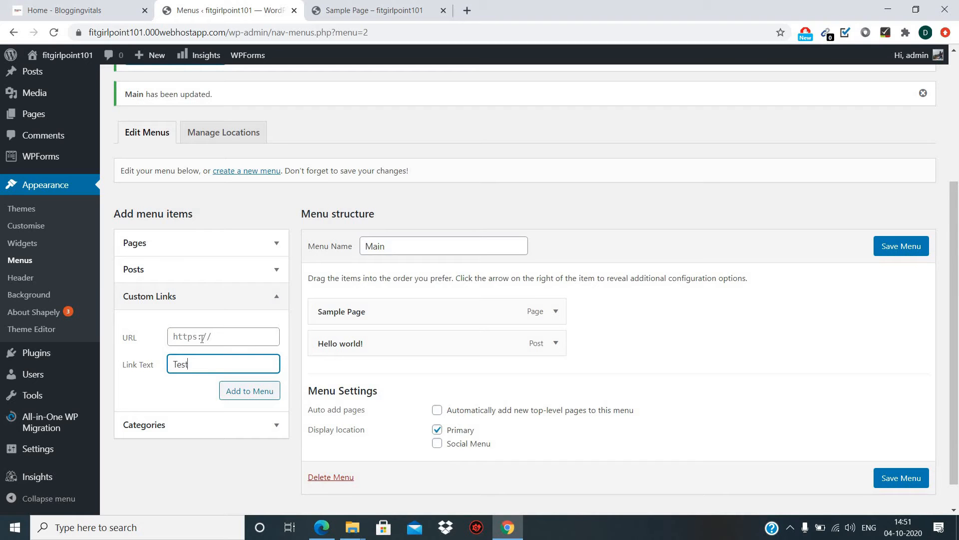
left_click(86, 6)
left_click(195, 32)
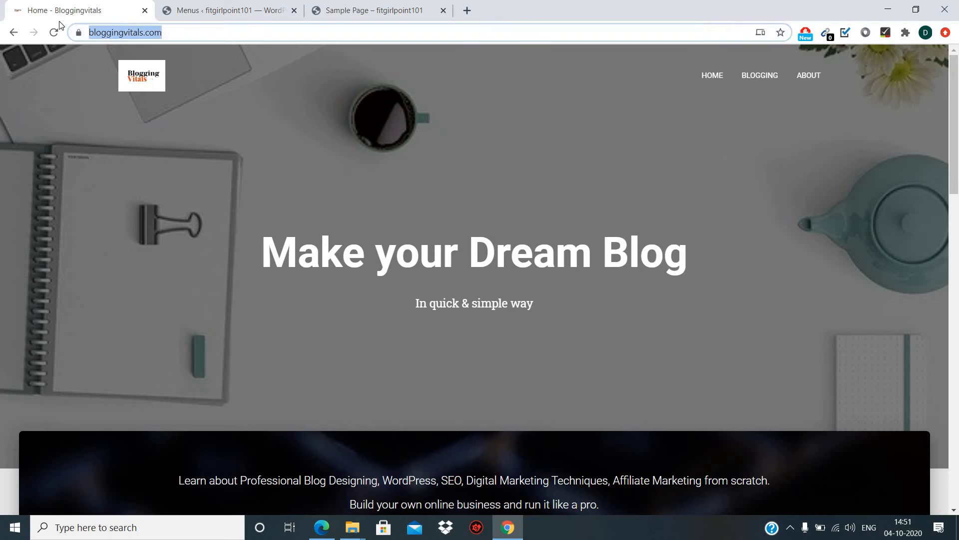
left_click(229, 9)
left_click(184, 332)
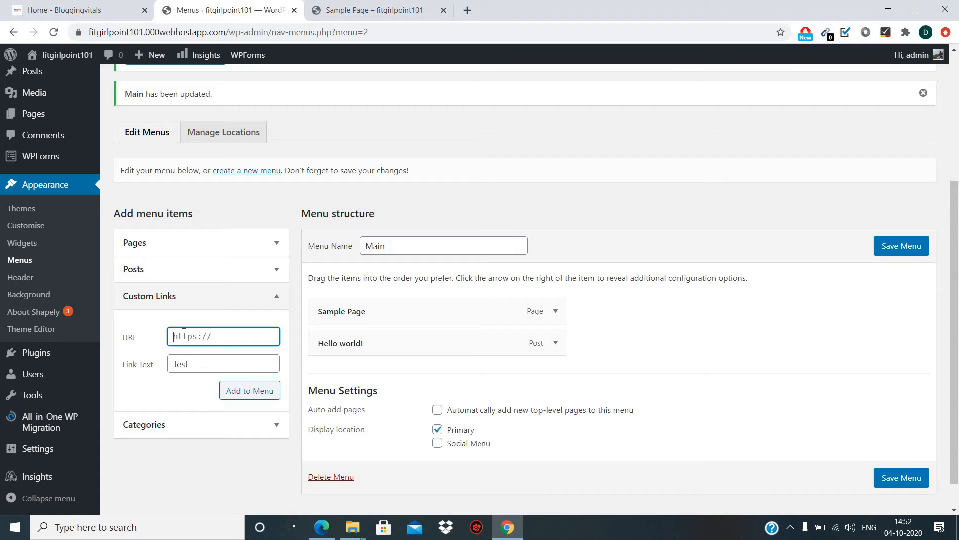
key("ctrl+v")
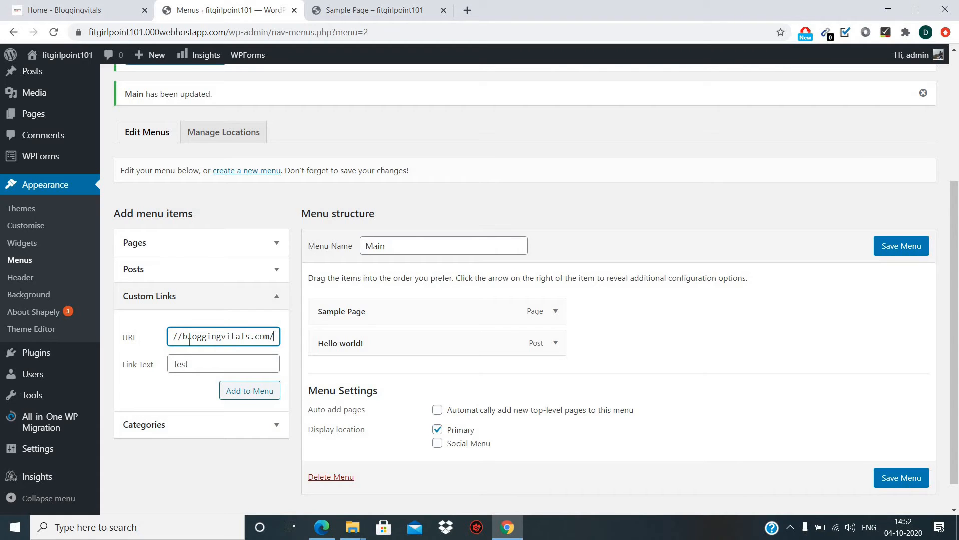
left_click(242, 394)
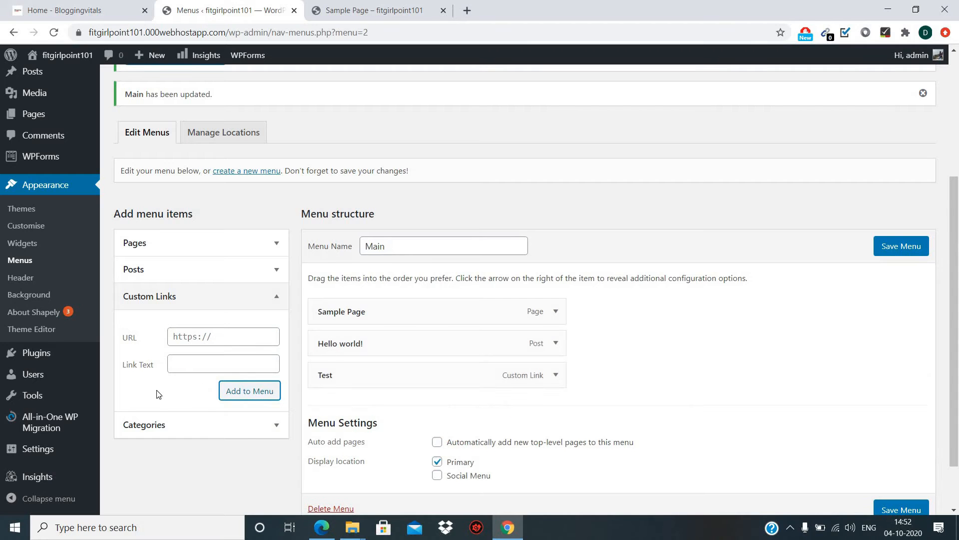
left_click(245, 426)
Scroll the Menus page to bring the Categories box into view.
scroll(246, 426, "down", 3)
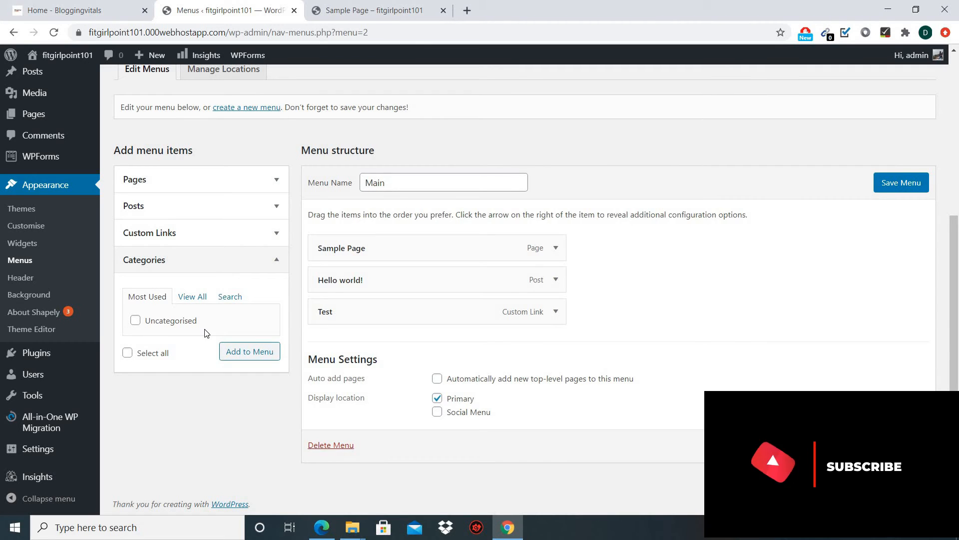
scroll(57, 210, "up", 1)
scroll(57, 209, "up", 3)
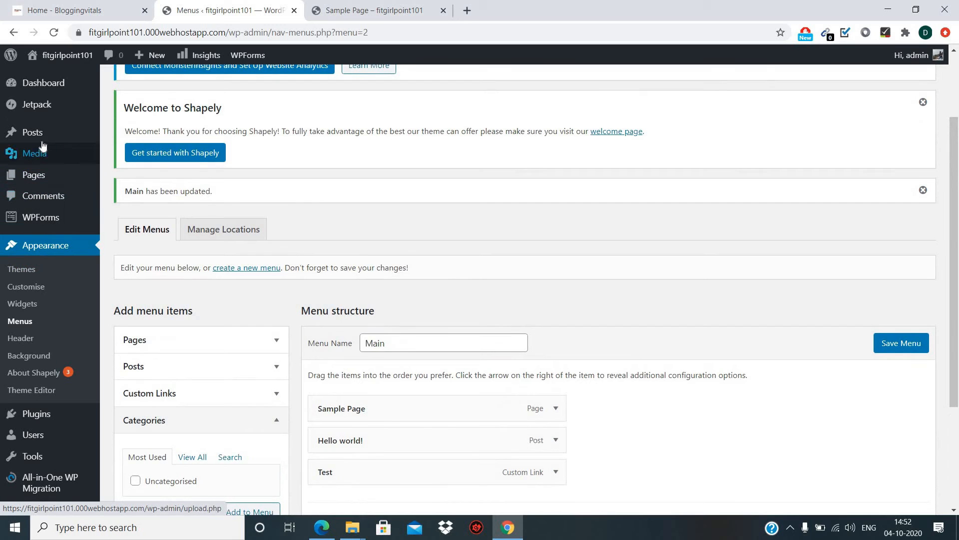
mouse_move(29, 140)
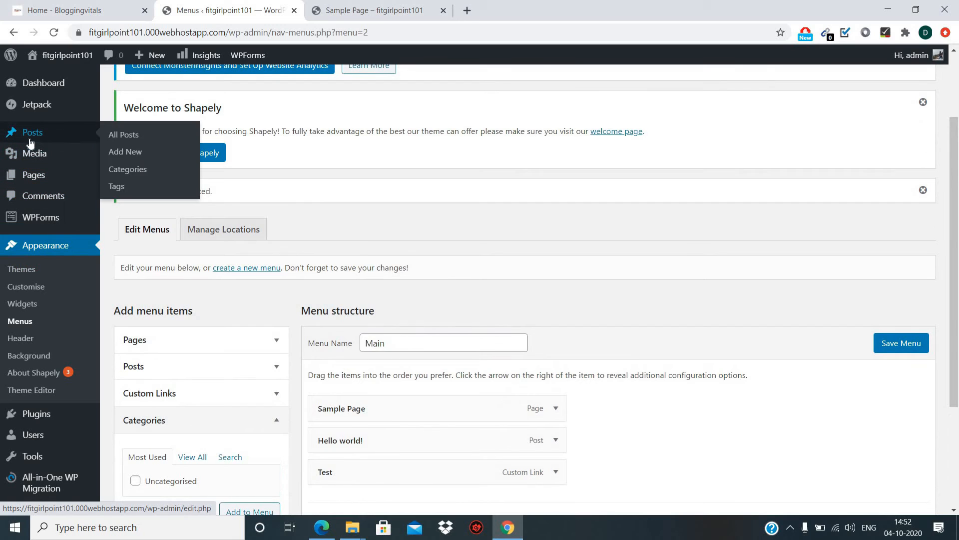
Stay on the Menus page when prompted and save the Main menu's three items.
left_click(126, 170)
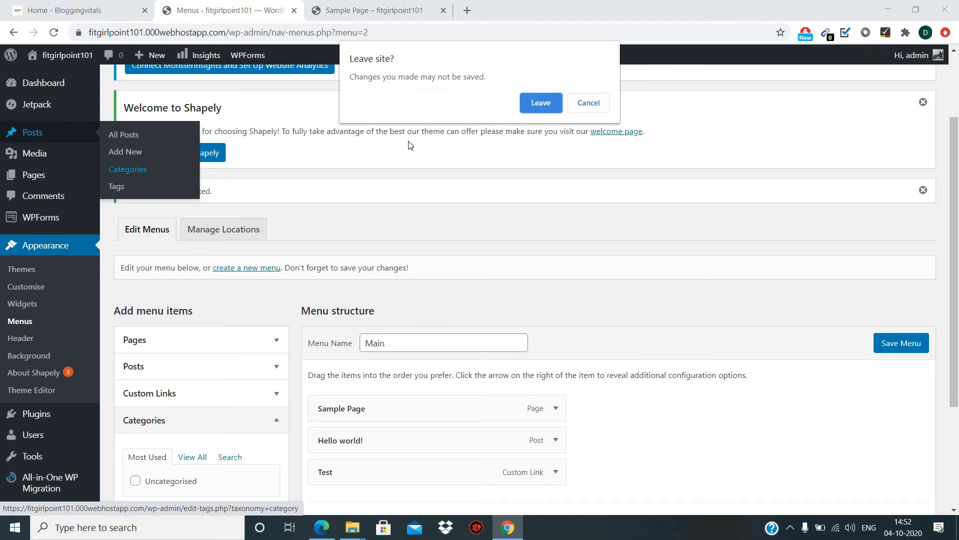
left_click(588, 103)
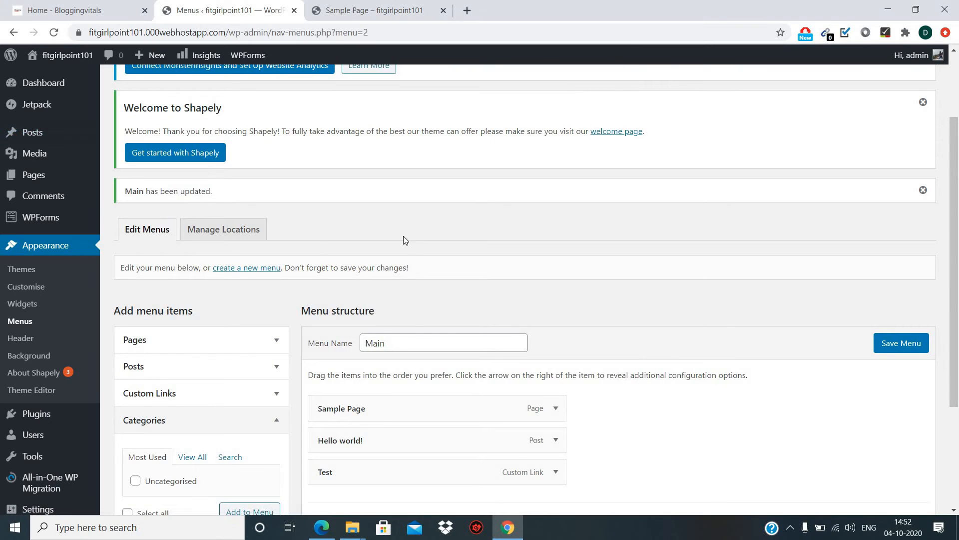
scroll(404, 245, "down", 3)
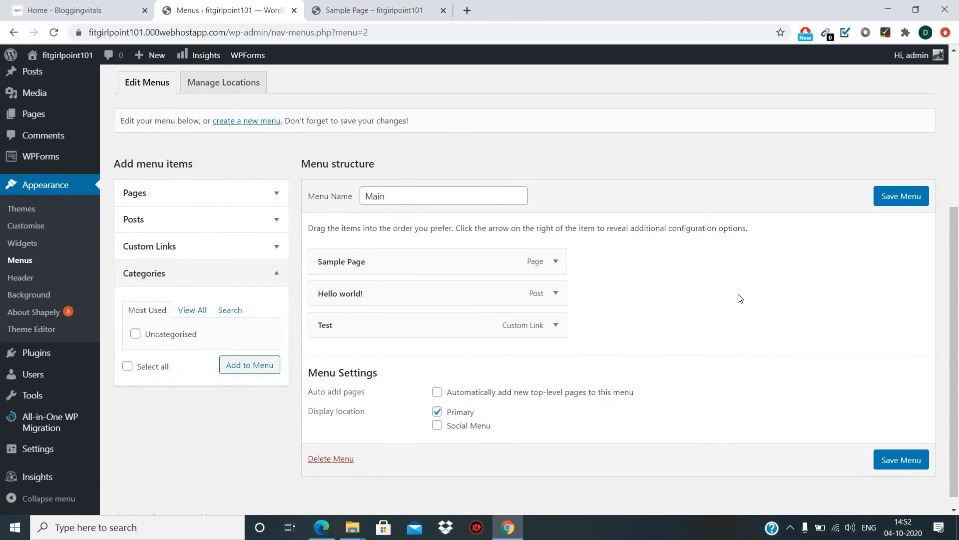
left_click(895, 462)
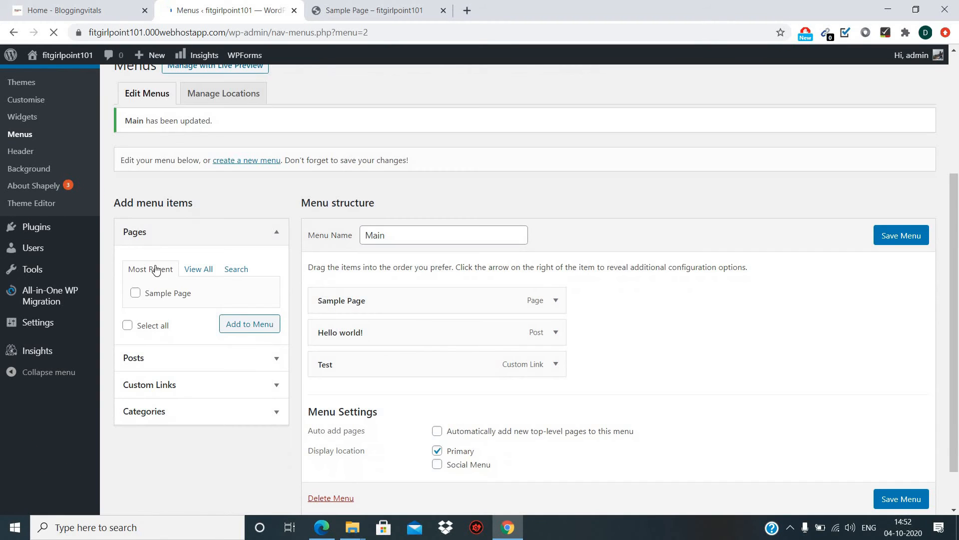
scroll(144, 268, "up", 3)
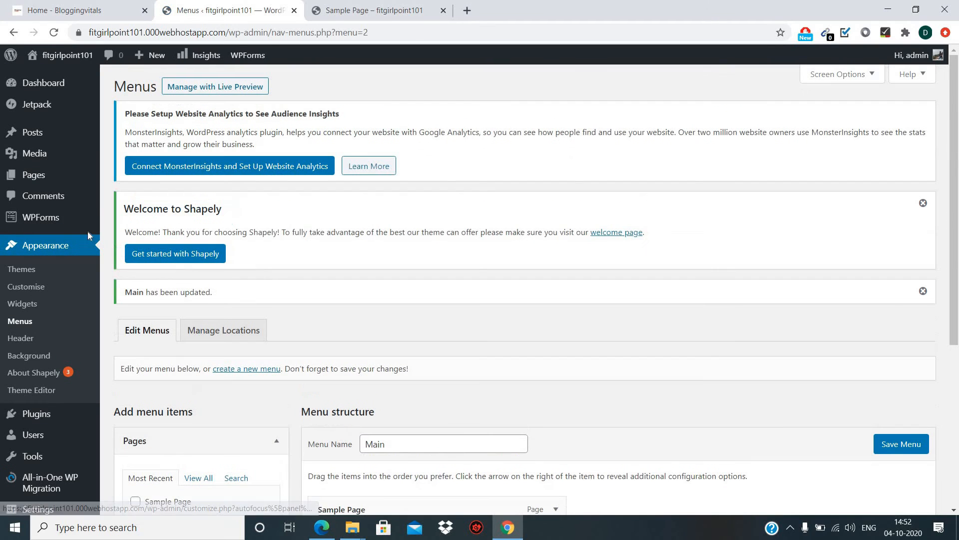
mouse_move(45, 155)
mouse_move(47, 134)
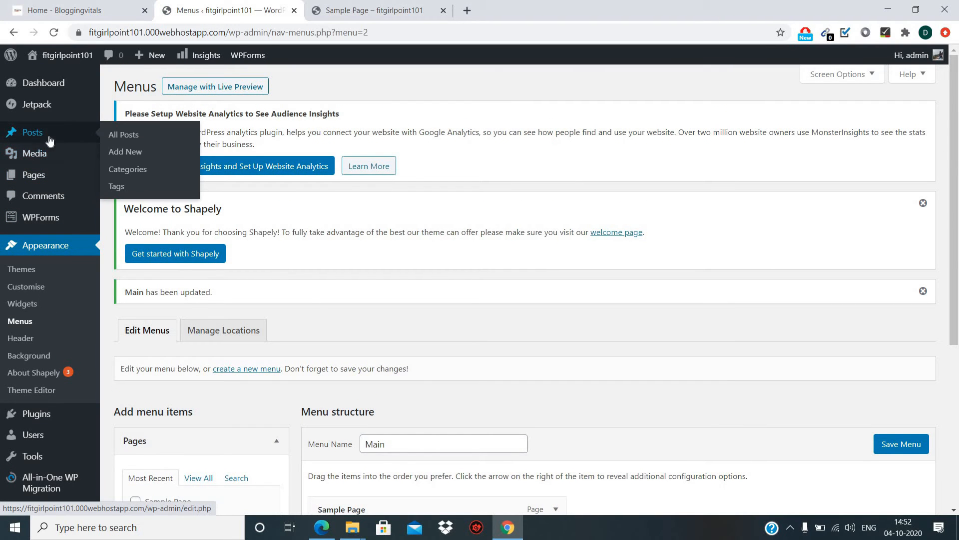
Add a post category named 'food' with the description 'have some food'.
left_click(128, 170)
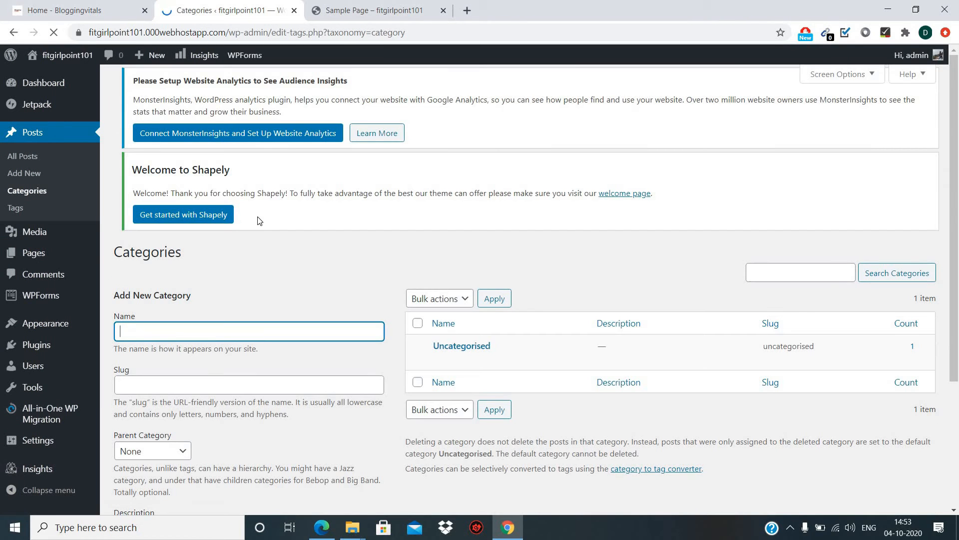
scroll(259, 218, "down", 2)
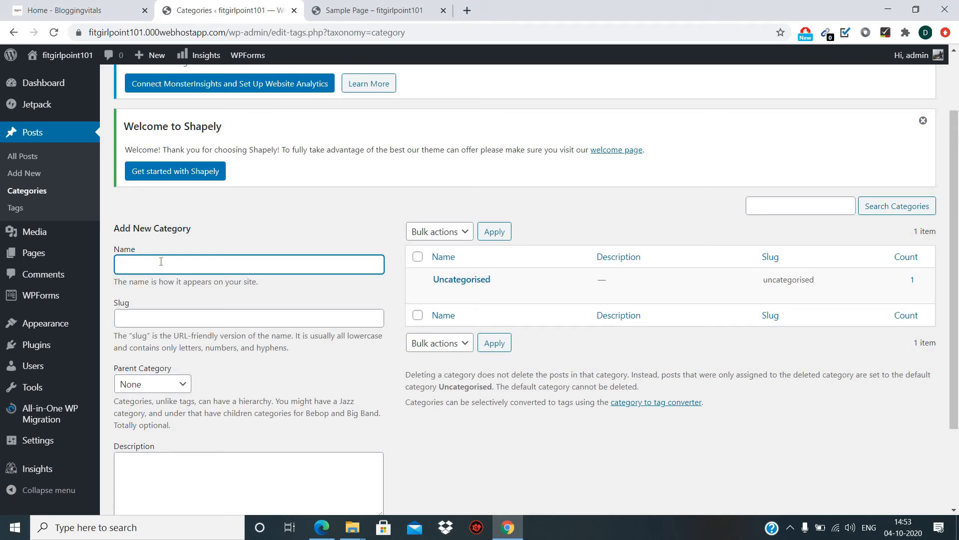
type("d")
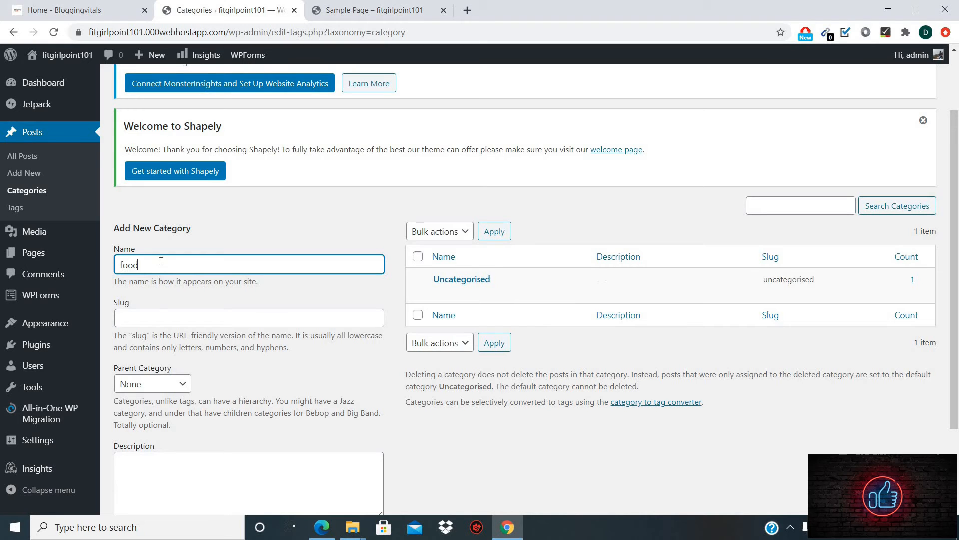
scroll(152, 315, "down", 3)
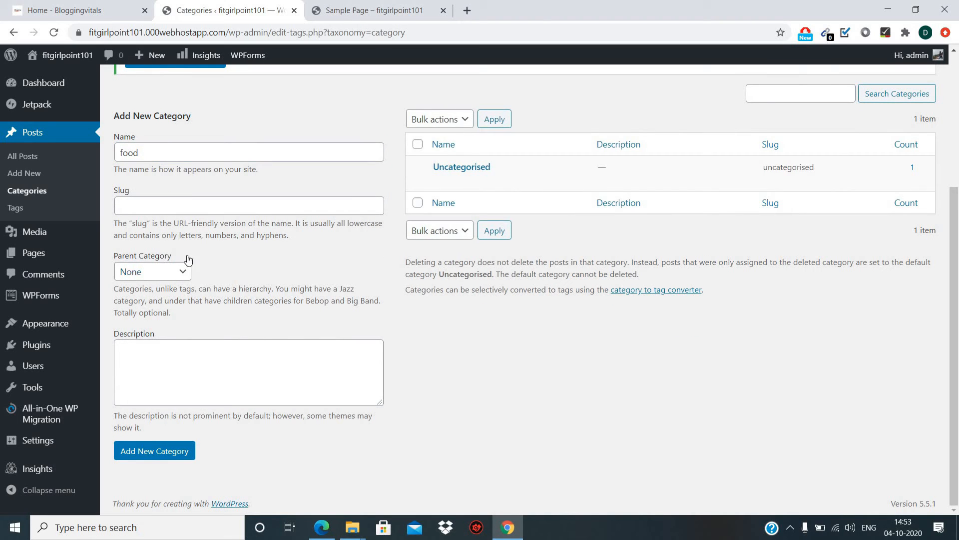
left_click(151, 351)
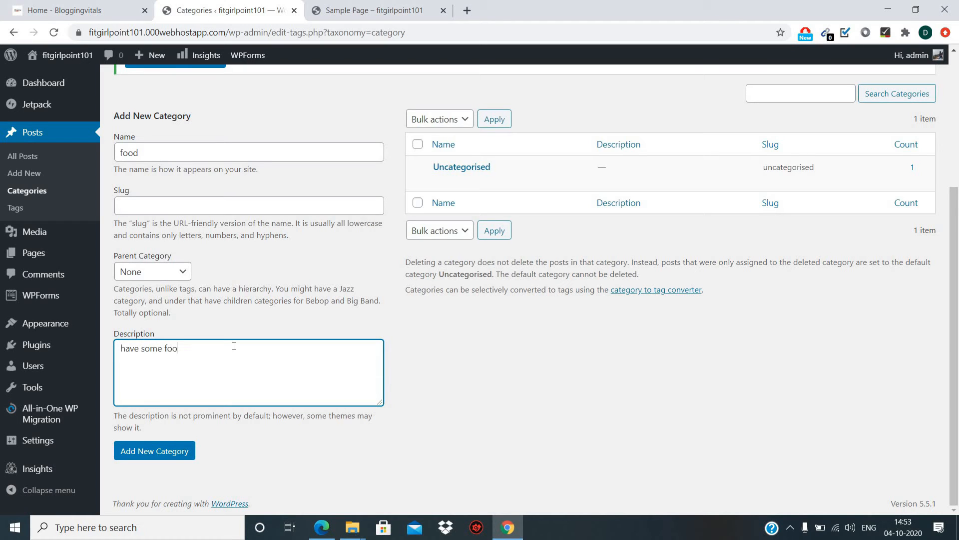
left_click(158, 459)
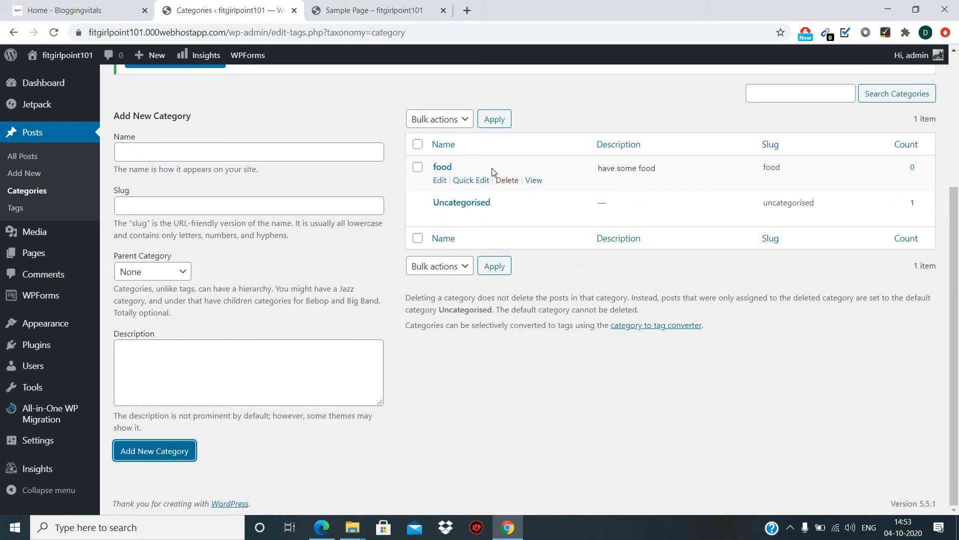
mouse_move(31, 302)
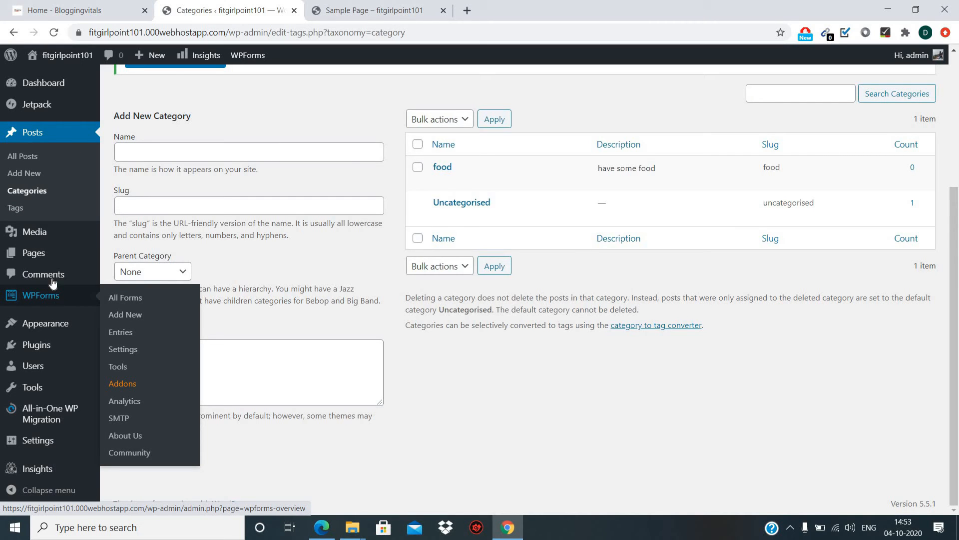
Add the food category from the full Categories list to the Main menu.
mouse_move(97, 329)
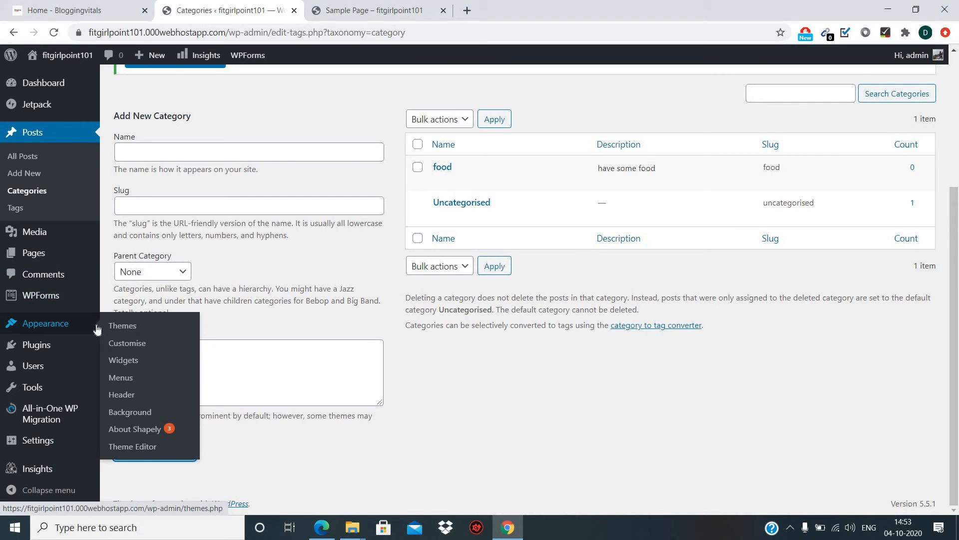
left_click(118, 378)
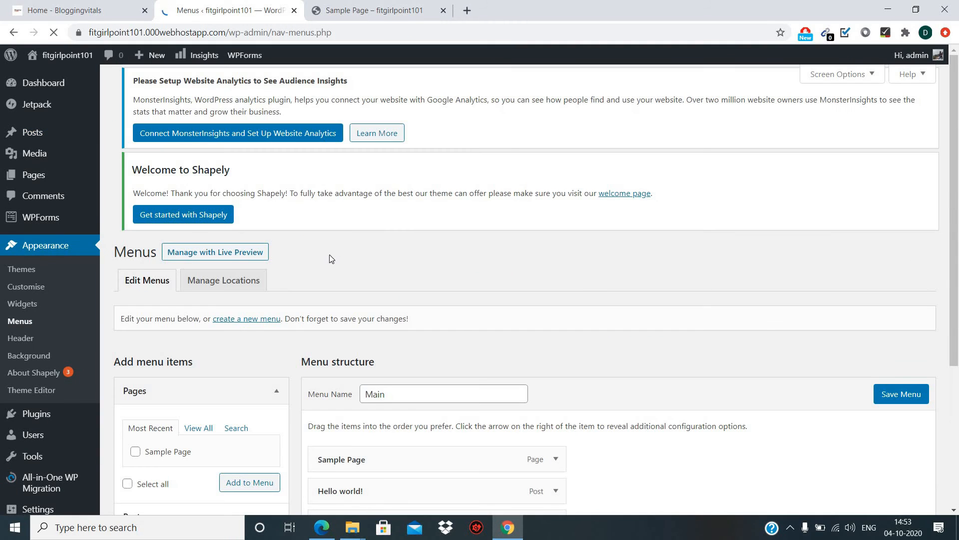
scroll(215, 350, "down", 5)
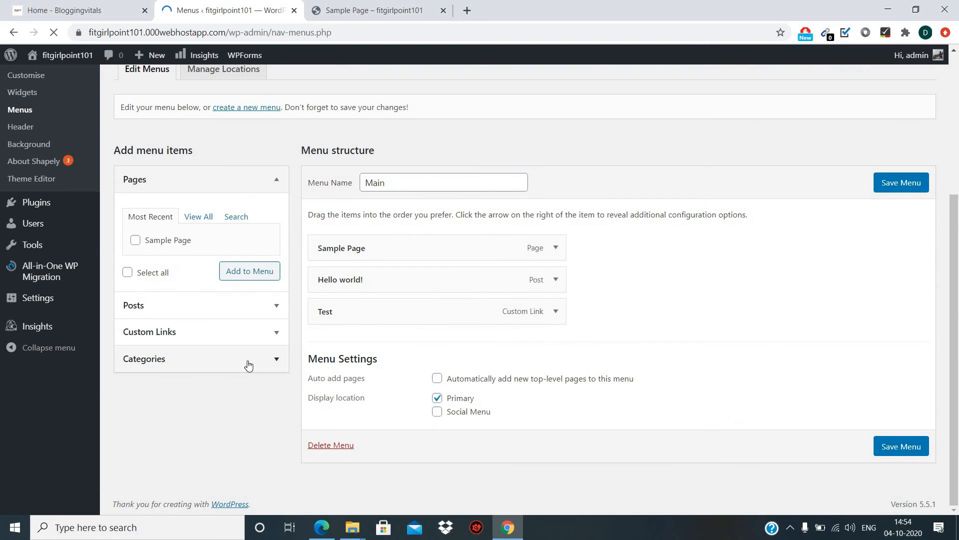
left_click(274, 362)
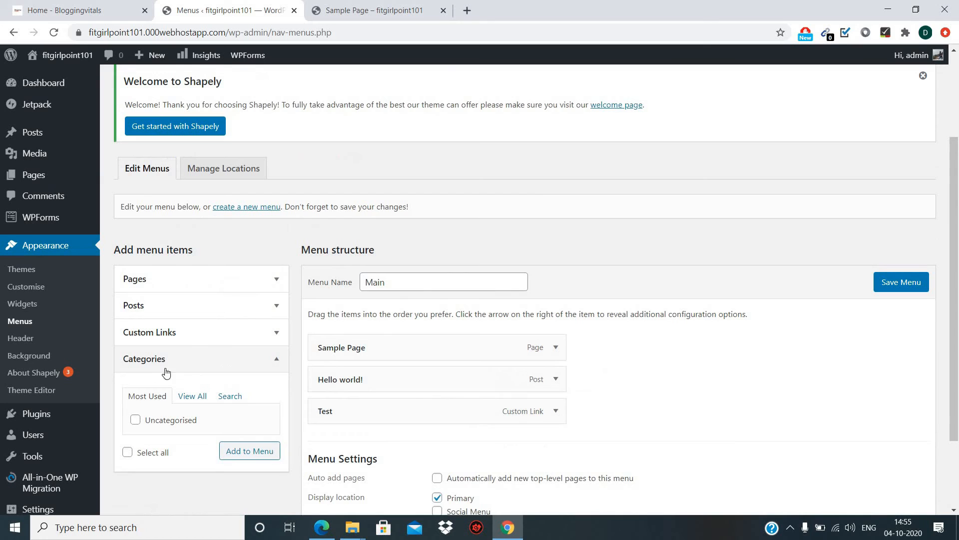
left_click(193, 396)
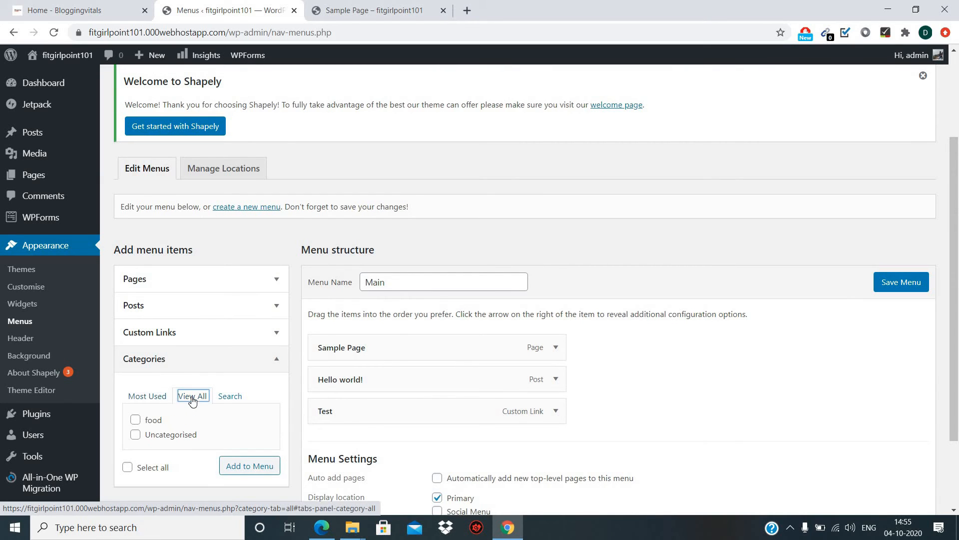
left_click(137, 421)
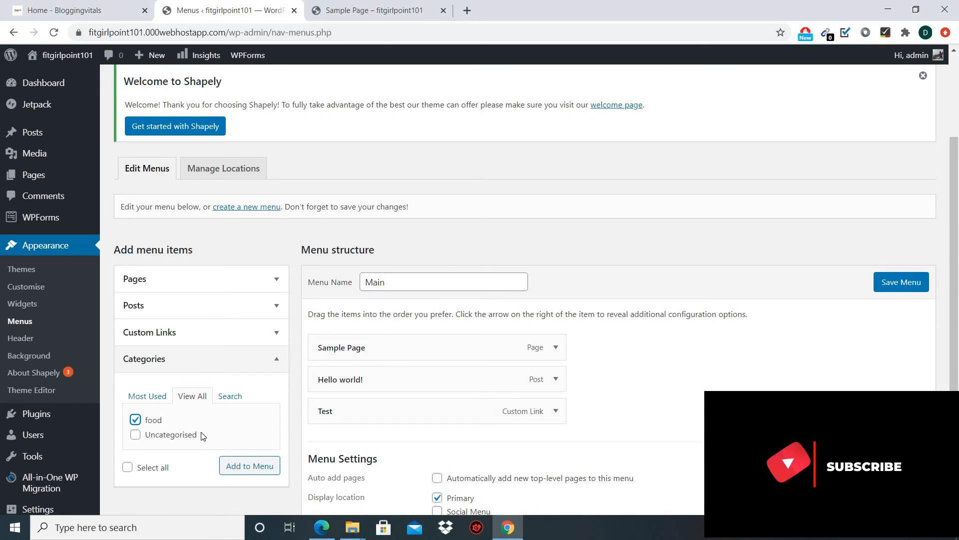
left_click(251, 467)
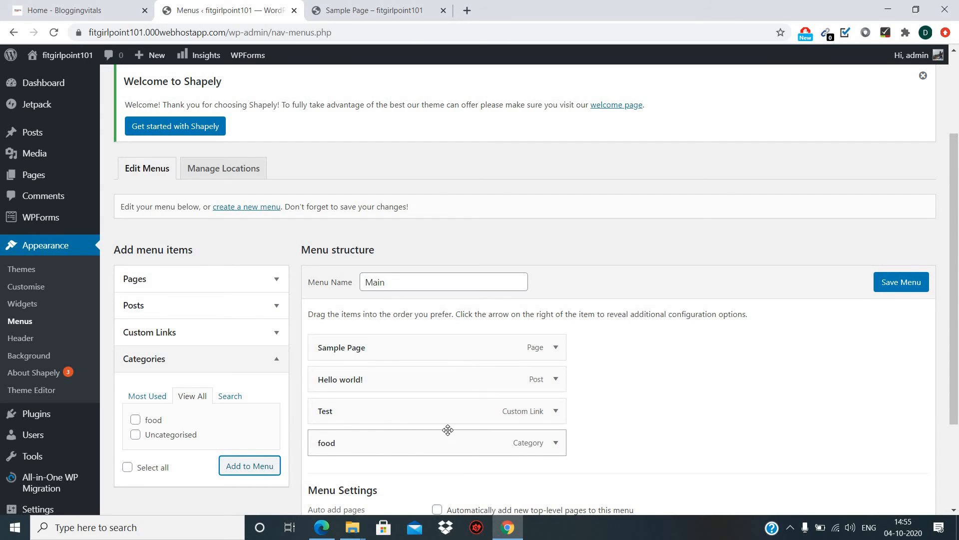
Save the Main menu with food as its fourth item after Test.
scroll(712, 387, "down", 3)
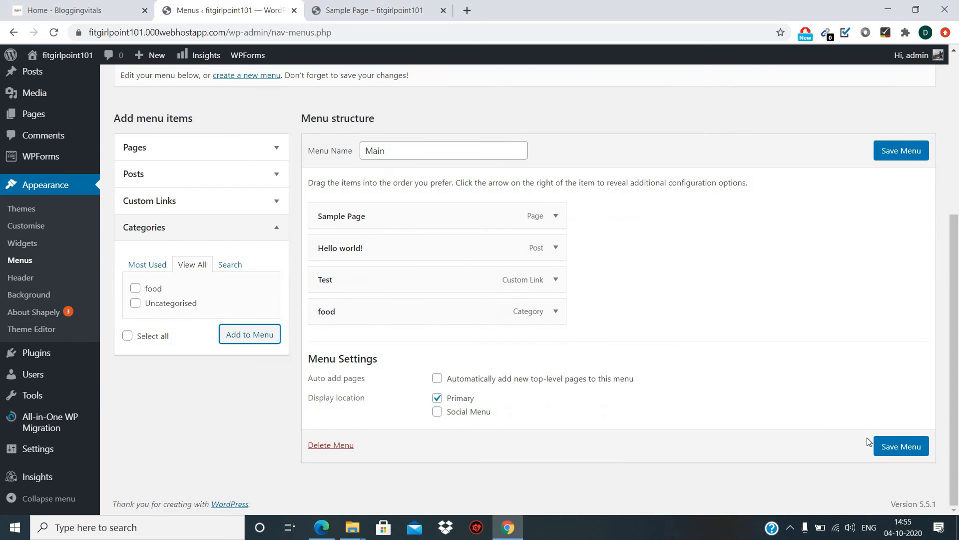
left_click(897, 448)
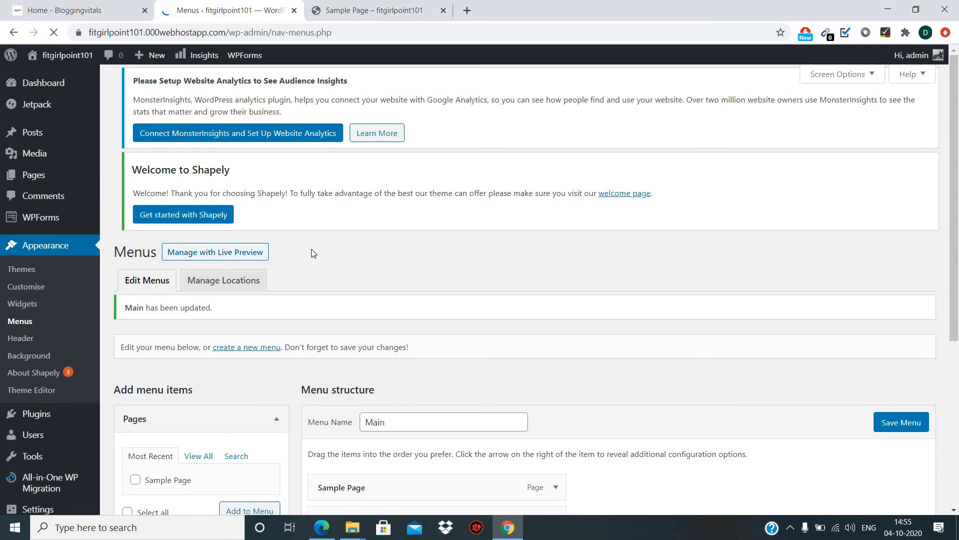
scroll(311, 250, "down", 5)
scroll(311, 249, "up", 5)
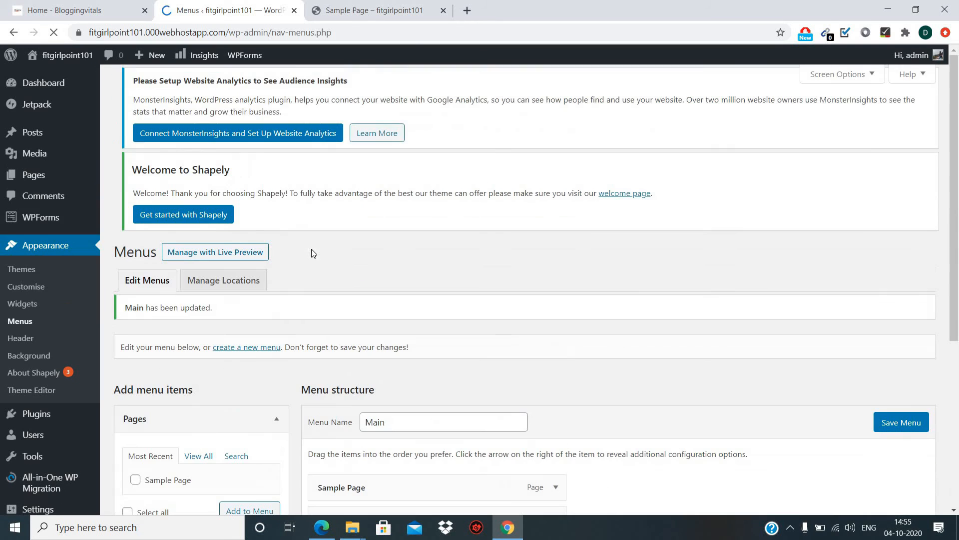
Reload the Sample Page and open HELLO WORLD!, then FOOD, from the header menu.
left_click(373, 14)
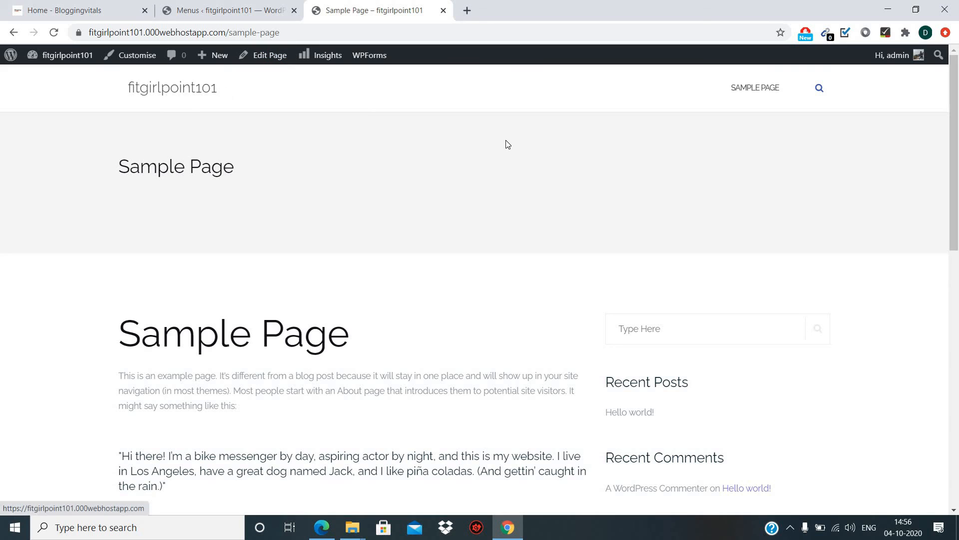
left_click(55, 33)
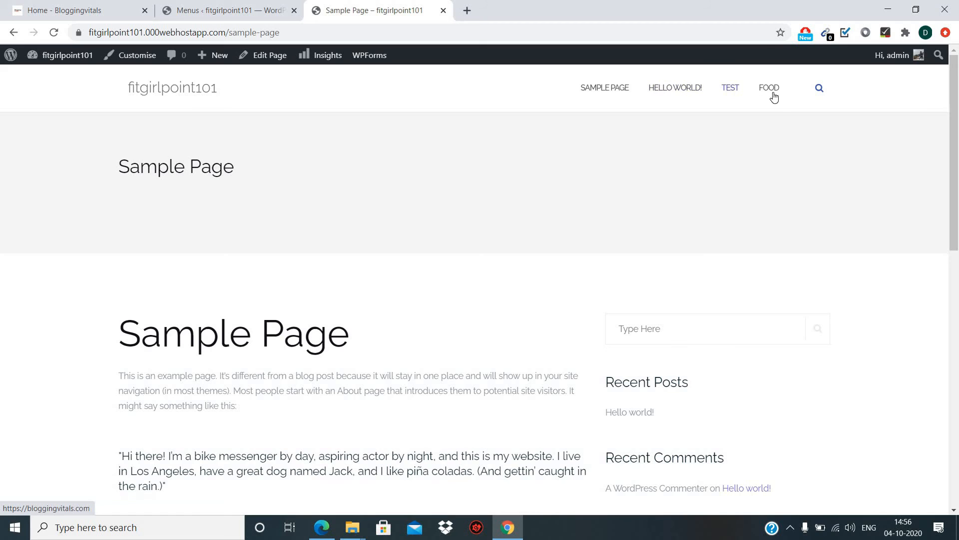
left_click(670, 90)
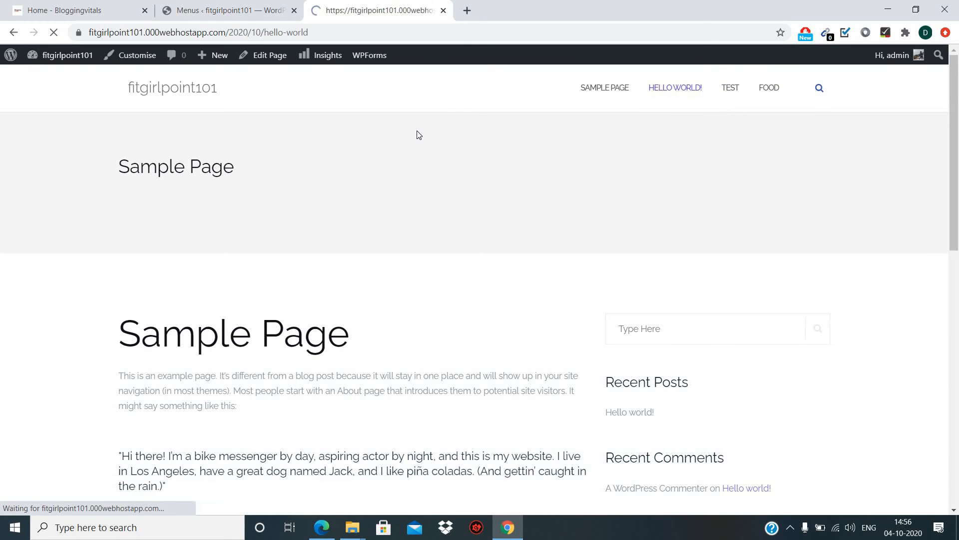
scroll(241, 192, "down", 3)
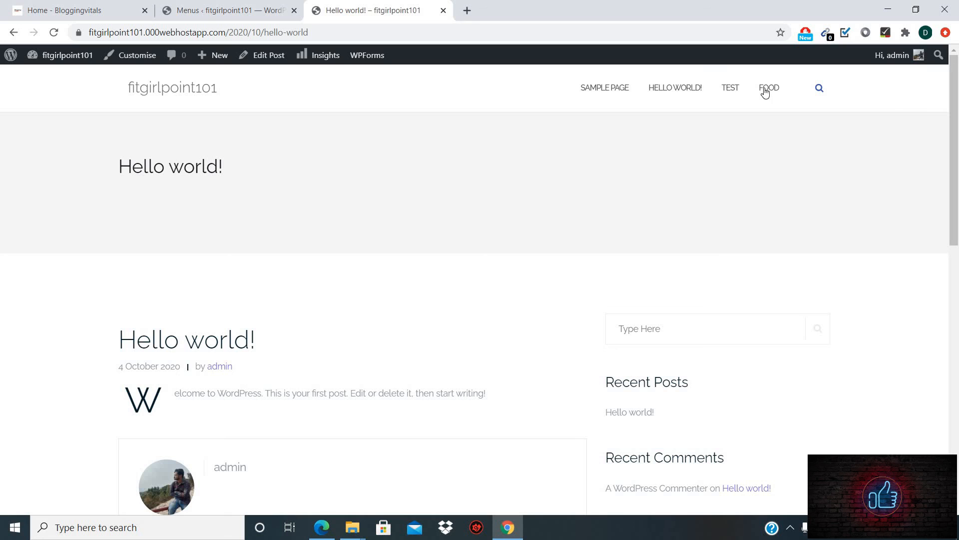
left_click(769, 93)
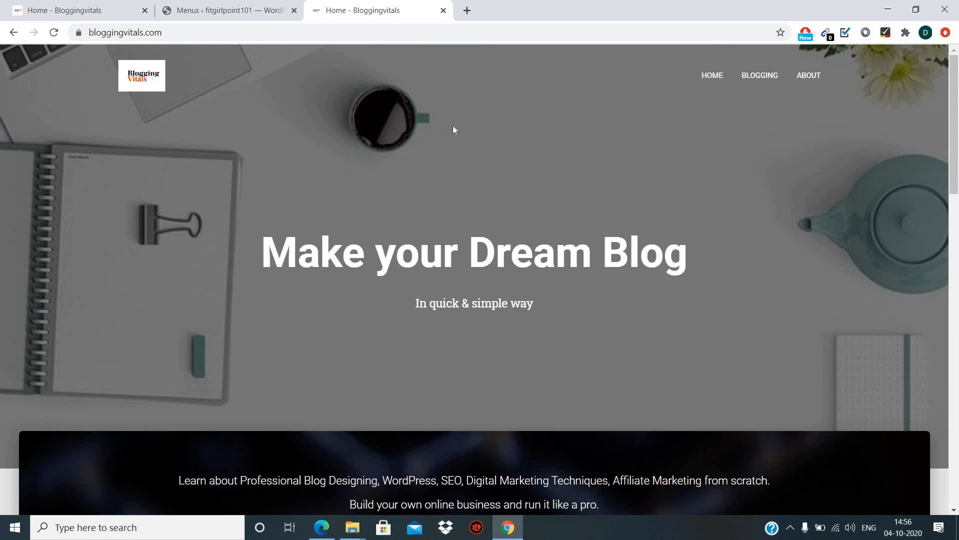
Scroll down the Bloggingvitals home page to look it over.
scroll(453, 129, "down", 5)
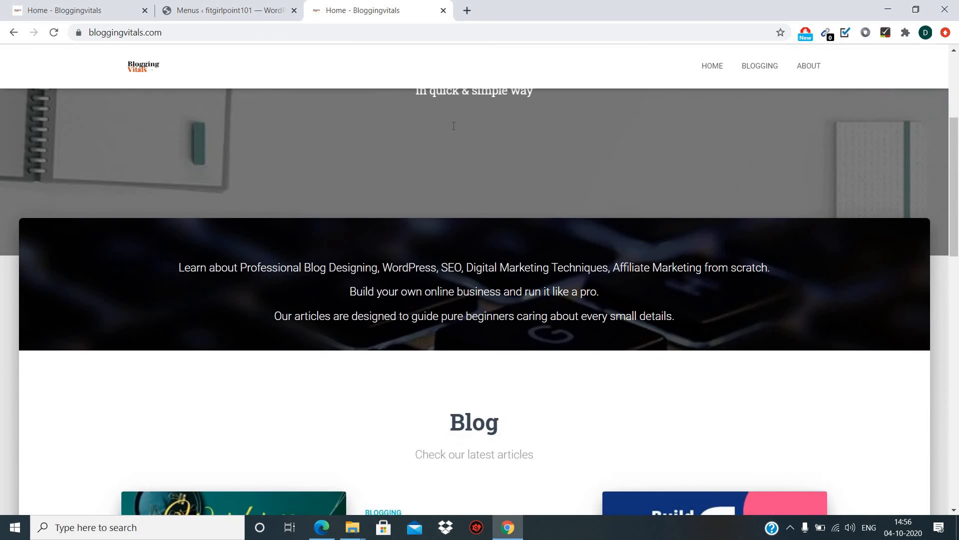